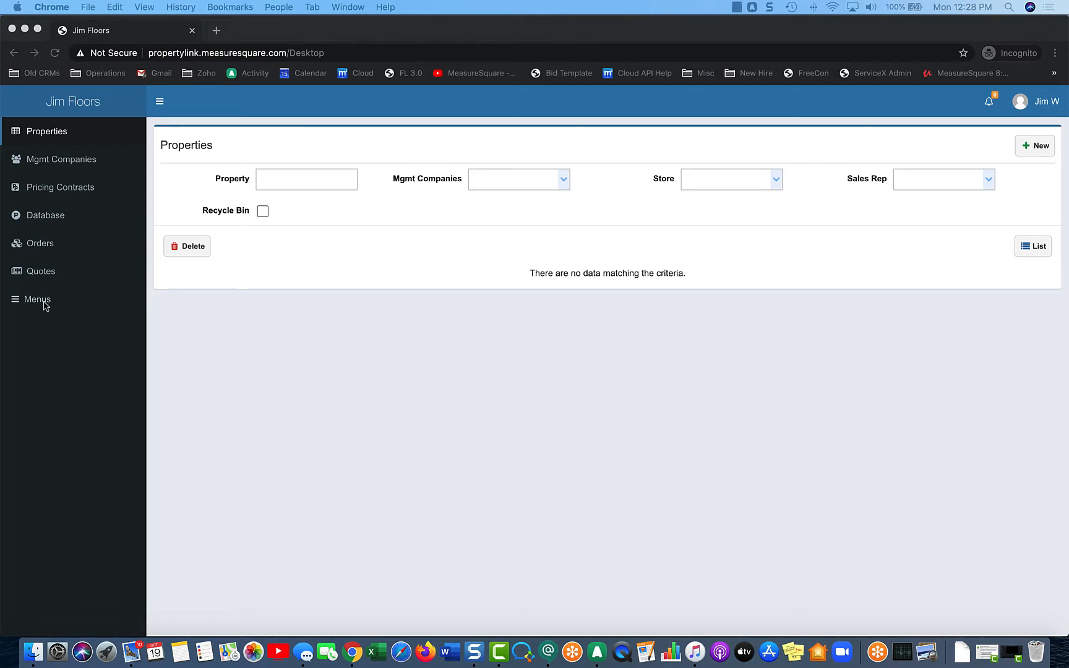
Open the All Items menu listing the Multi Family and Admin sections.
{"action": "left_click", "coordinate": [38, 304]}
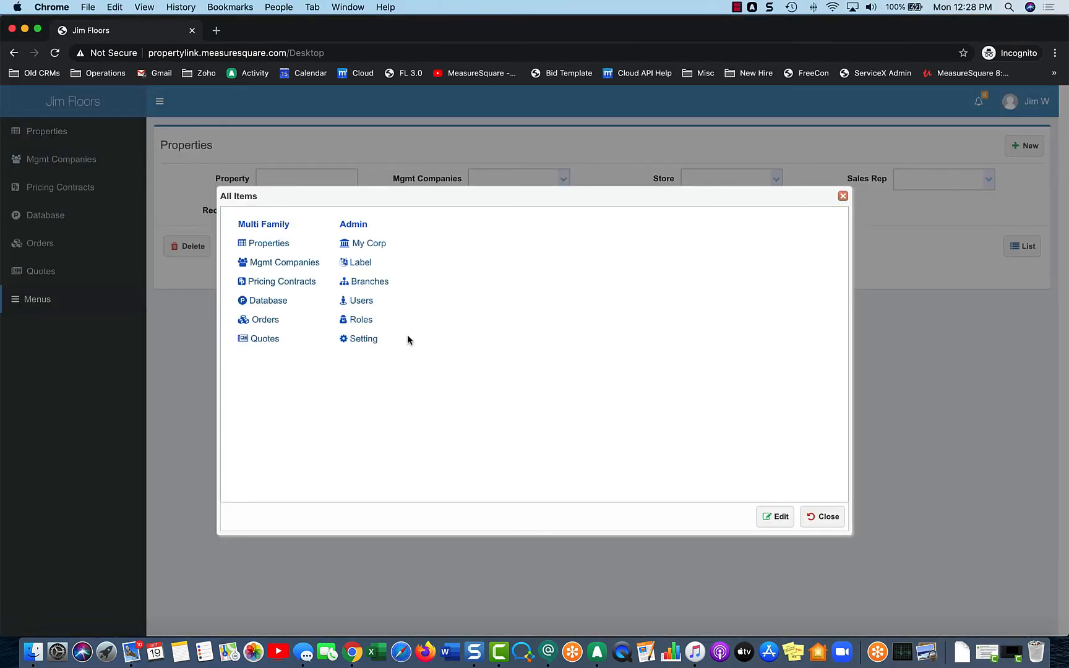
Go to the Admin Roles page to see the four existing user roles.
{"action": "left_click", "coordinate": [363, 320]}
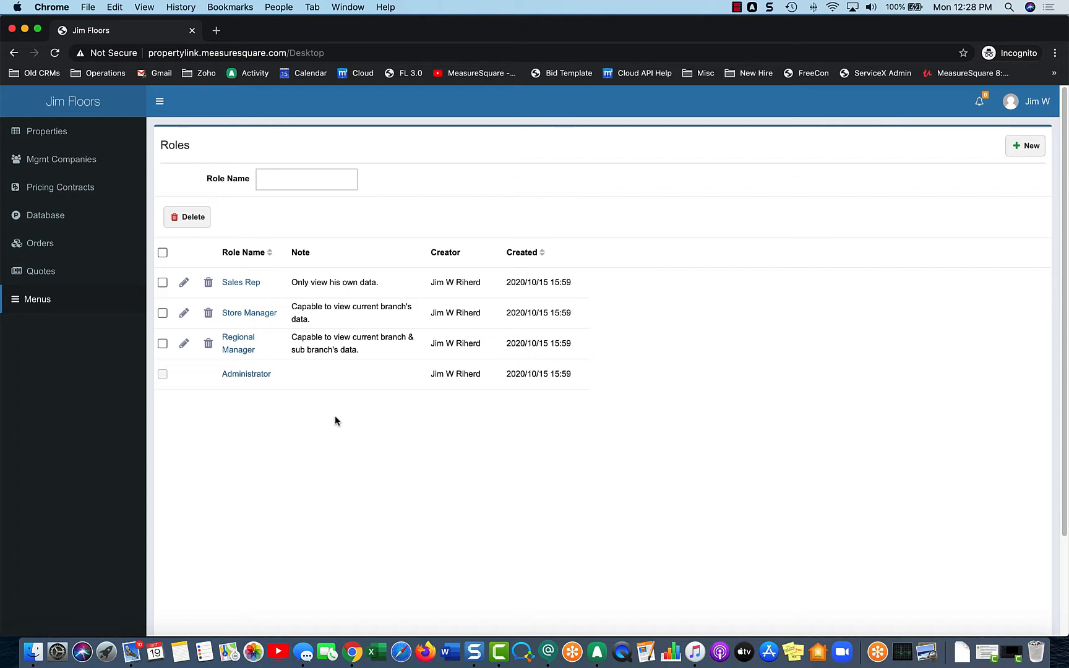
Open the Sales Rep role and look through its App Function tree.
{"action": "left_click", "coordinate": [185, 283]}
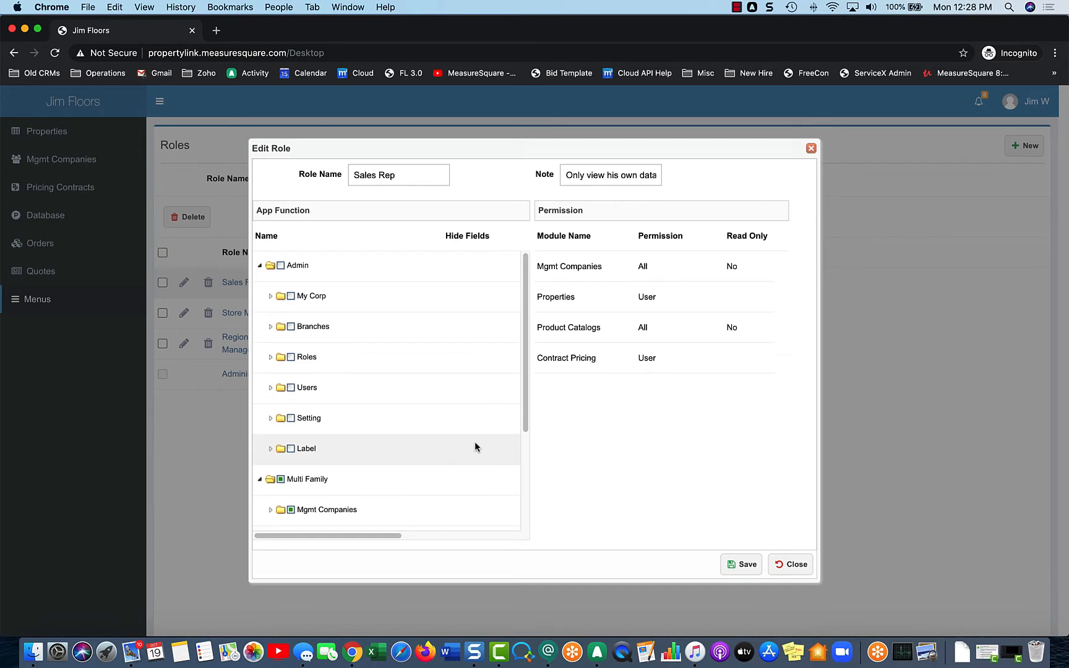
{"action": "scroll", "coordinate": [349, 285], "scroll_direction": "down", "scroll_amount": 5}
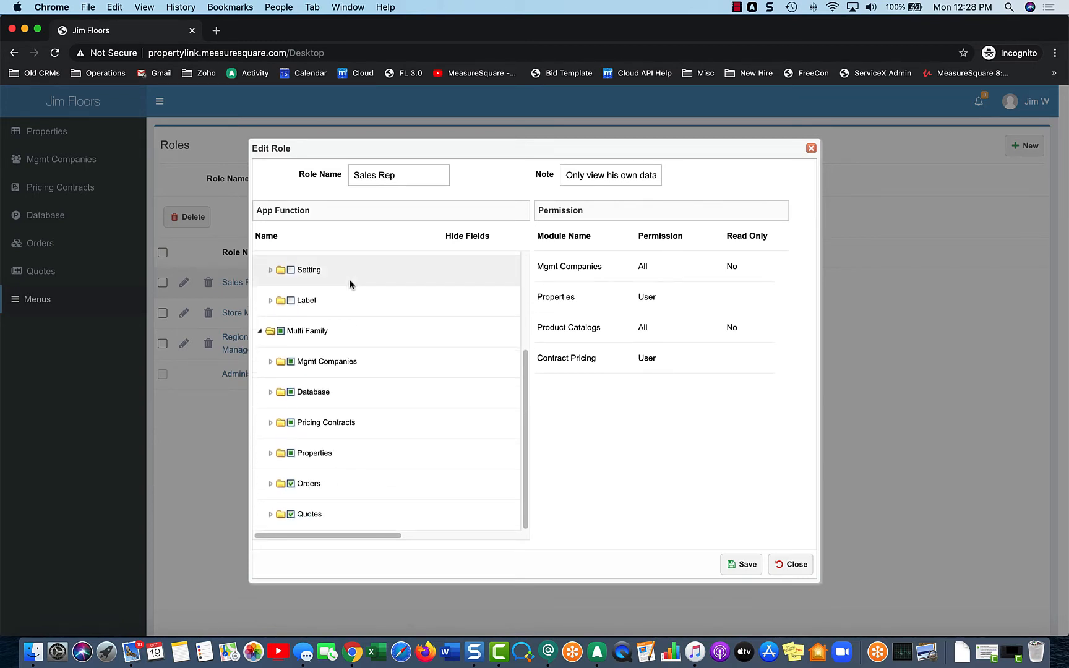
{"action": "scroll", "coordinate": [376, 302], "scroll_direction": "up", "scroll_amount": 5}
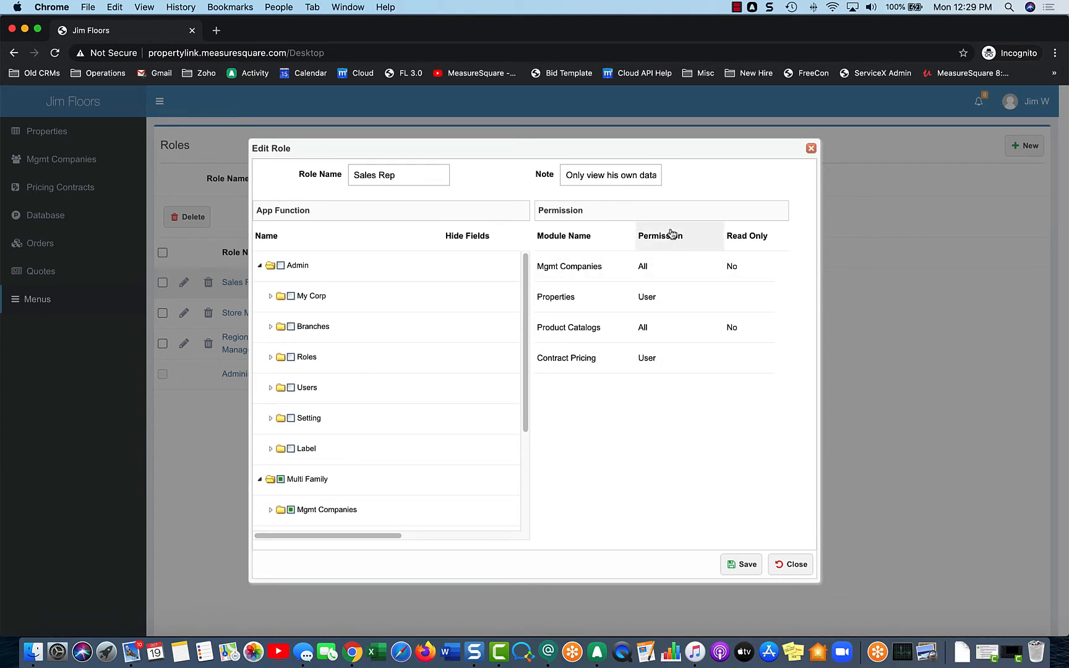
Check the Mgmt Companies permission levels, keep it at All, and close Sales Rep without saving.
{"action": "left_click", "coordinate": [657, 265]}
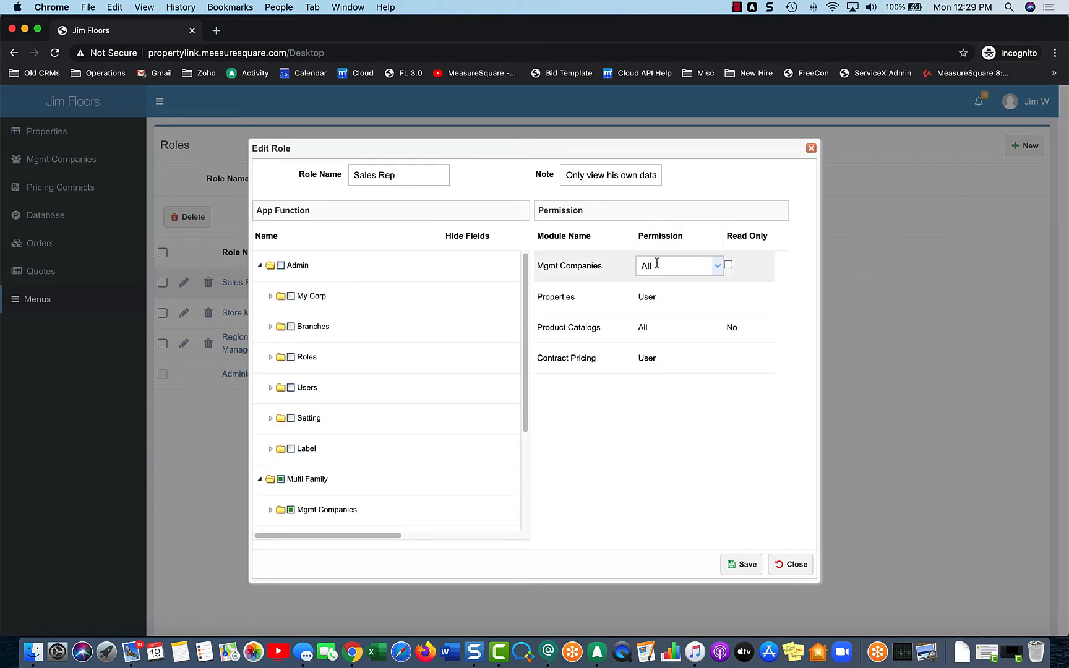
{"action": "left_click", "coordinate": [718, 267]}
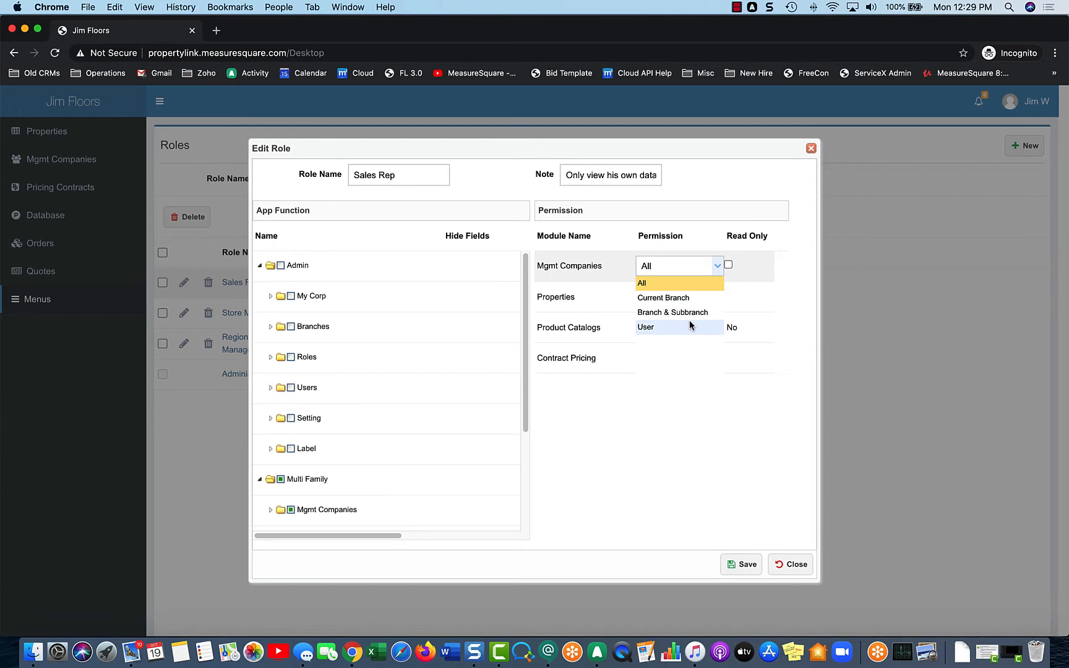
{"action": "left_click", "coordinate": [647, 413]}
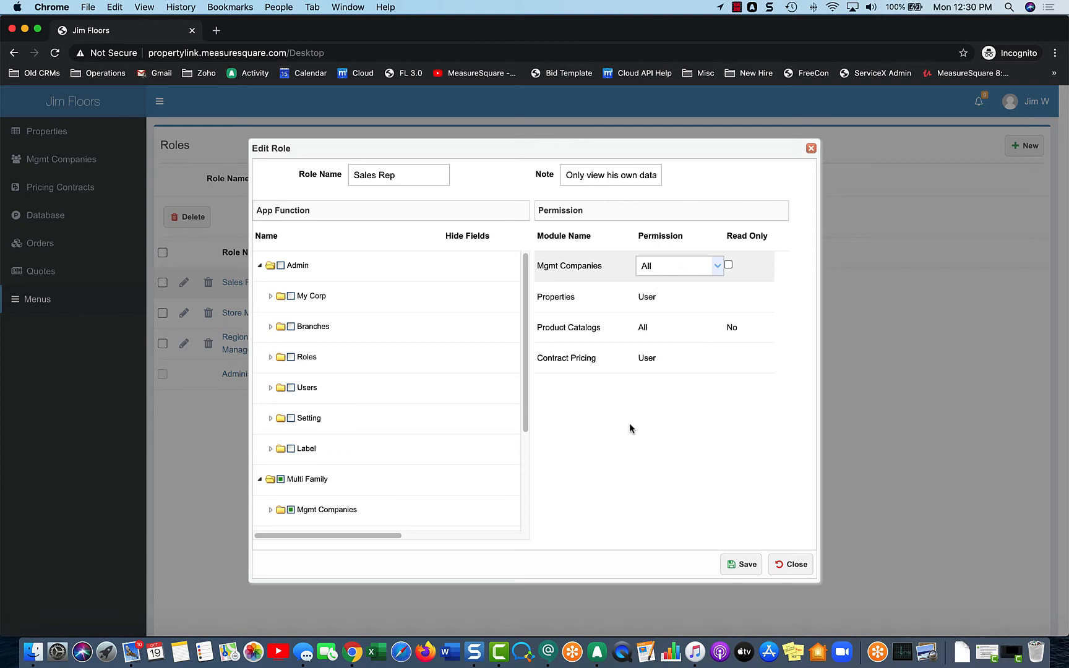
{"action": "left_click", "coordinate": [811, 149]}
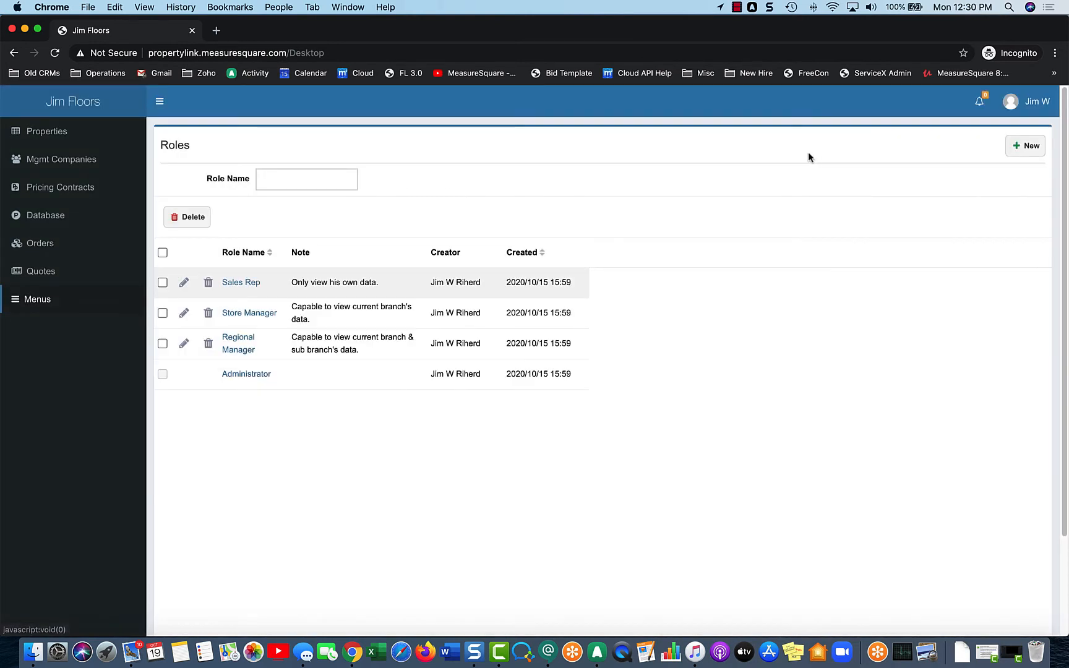
Go to the Admin Users page and start a blank new user record.
{"action": "left_click", "coordinate": [57, 300]}
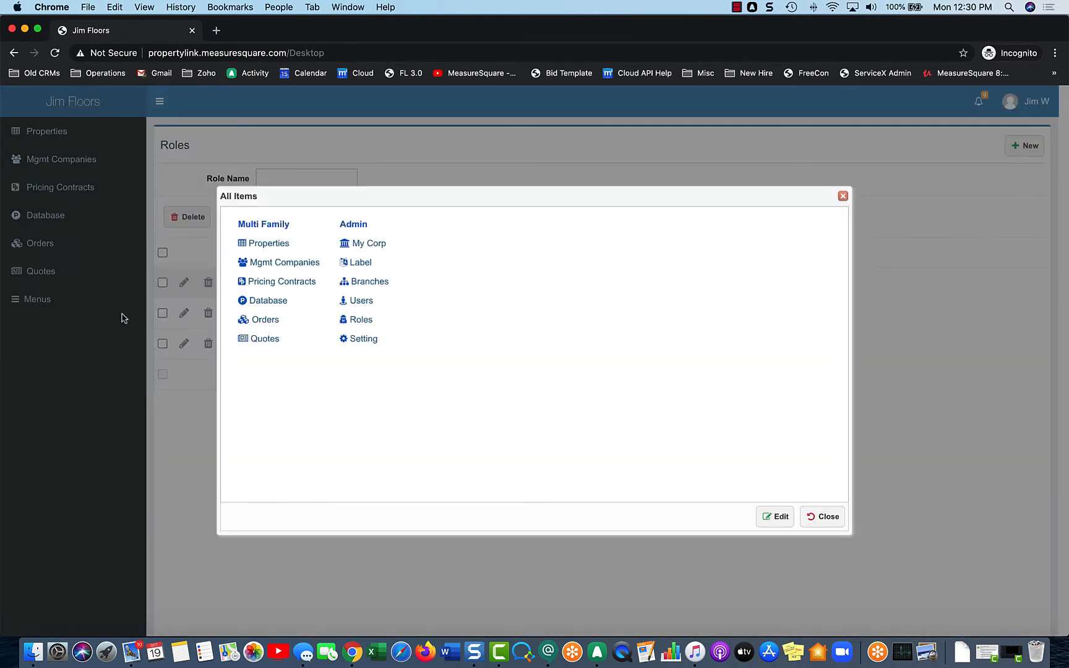
{"action": "left_click", "coordinate": [363, 301]}
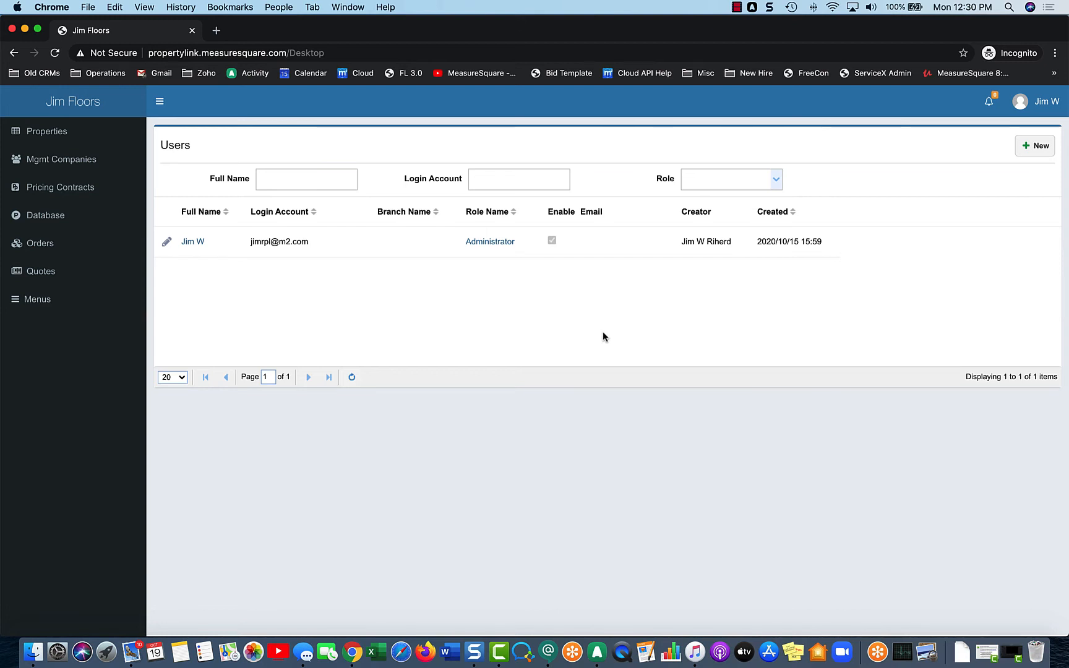
{"action": "left_click", "coordinate": [1020, 154]}
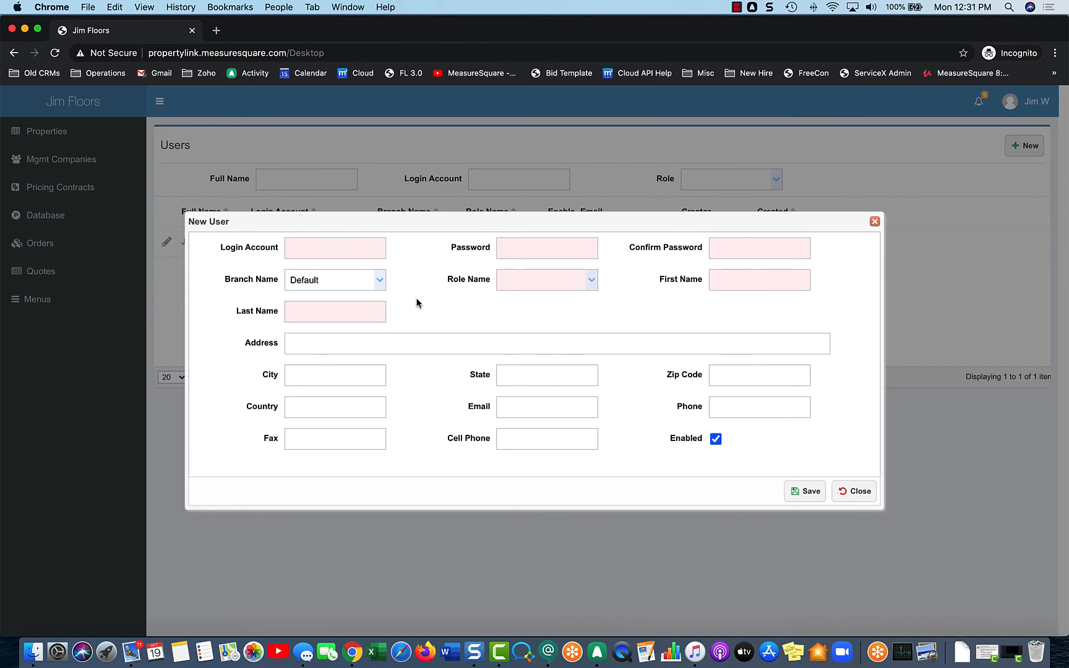
Enter the new user's login account e-mail, then type and confirm the password.
{"action": "left_click", "coordinate": [349, 253]}
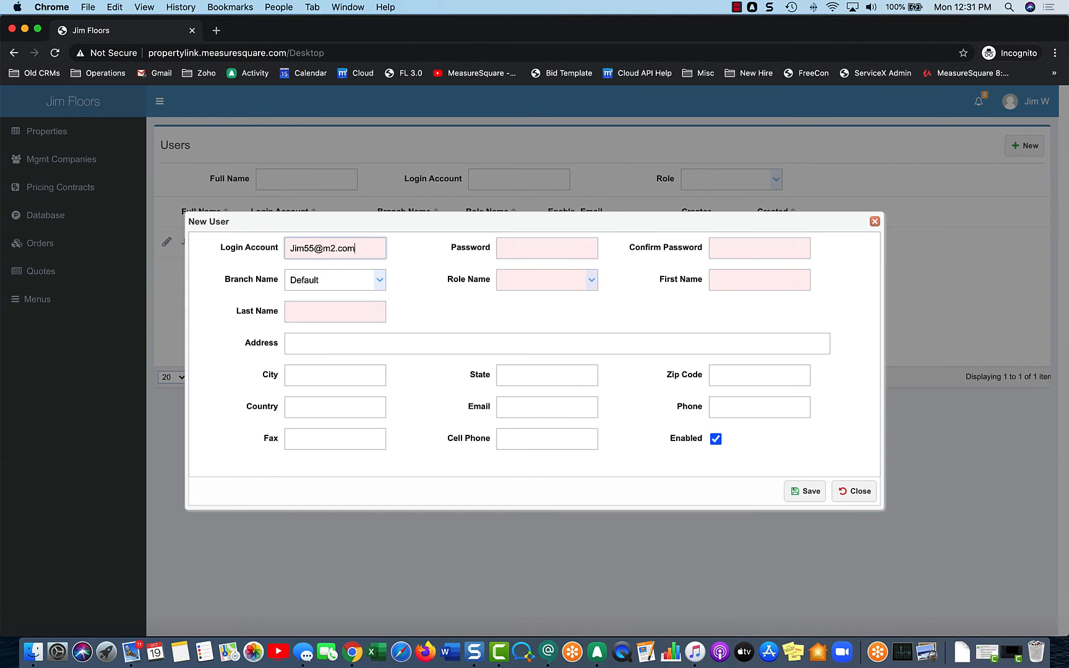
{"action": "key", "text": "Tab"}
{"action": "type", "text": "••••"}
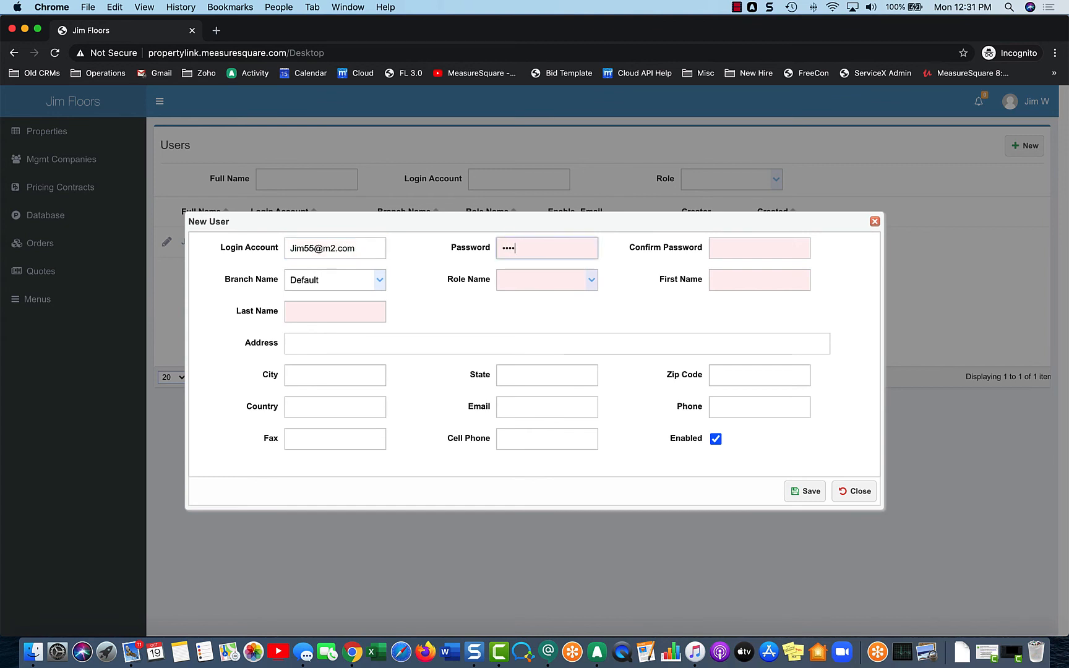
{"action": "key", "text": "Tab"}
{"action": "type", "text": "••••"}
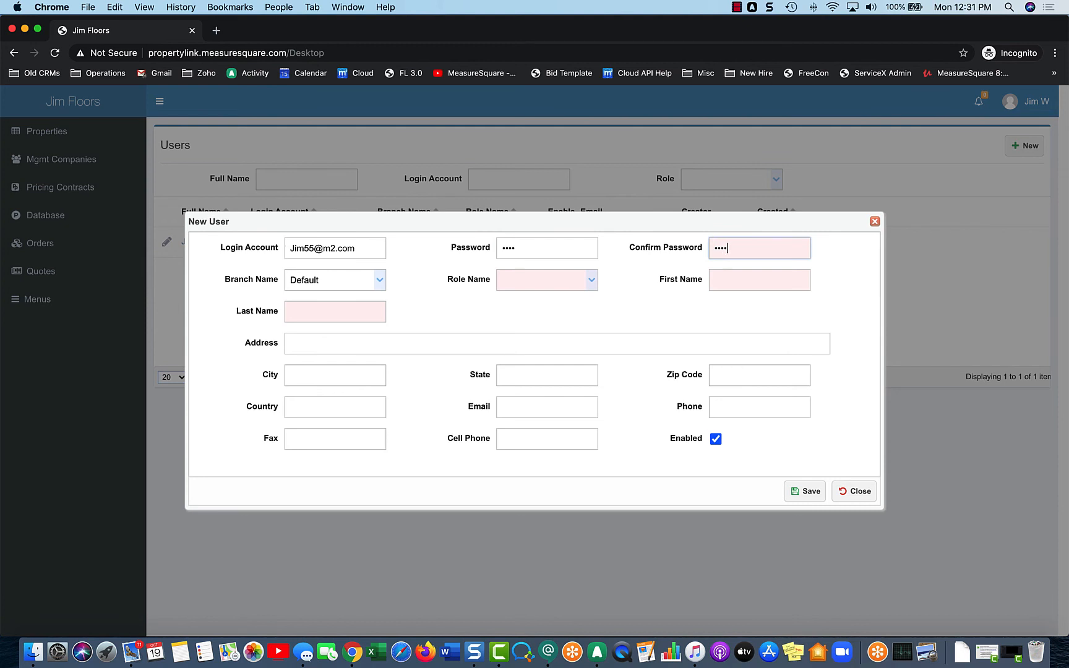
Keep the Default branch, assign the Administrator role, and enter the user's first and last name.
{"action": "left_click", "coordinate": [378, 281]}
{"action": "left_click", "coordinate": [380, 282]}
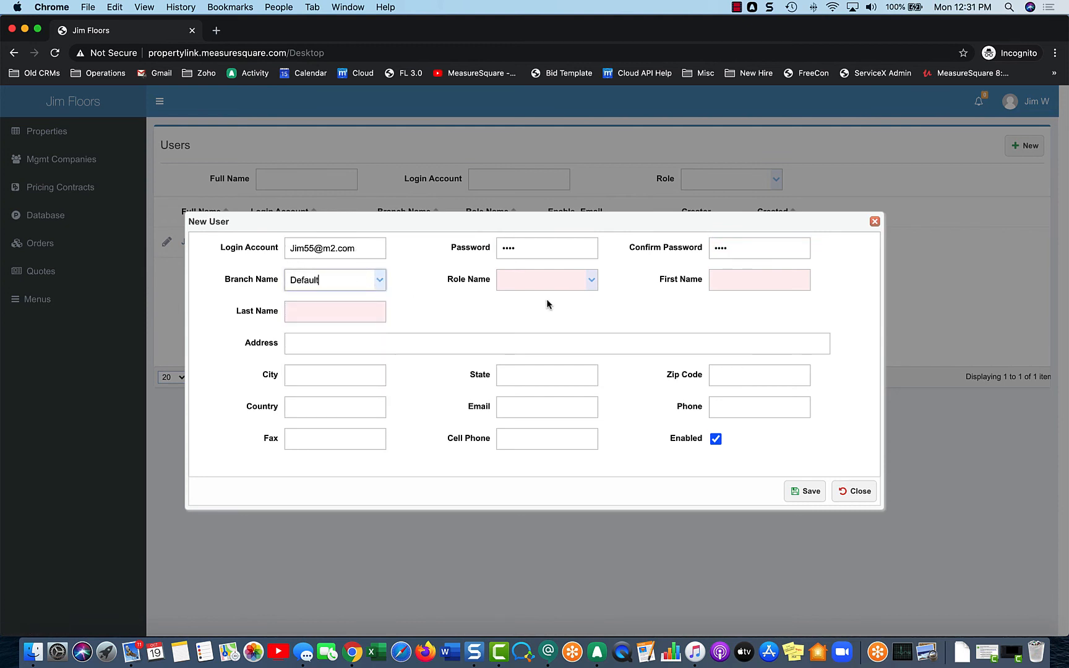
{"action": "left_click", "coordinate": [591, 284]}
{"action": "left_click", "coordinate": [564, 298]}
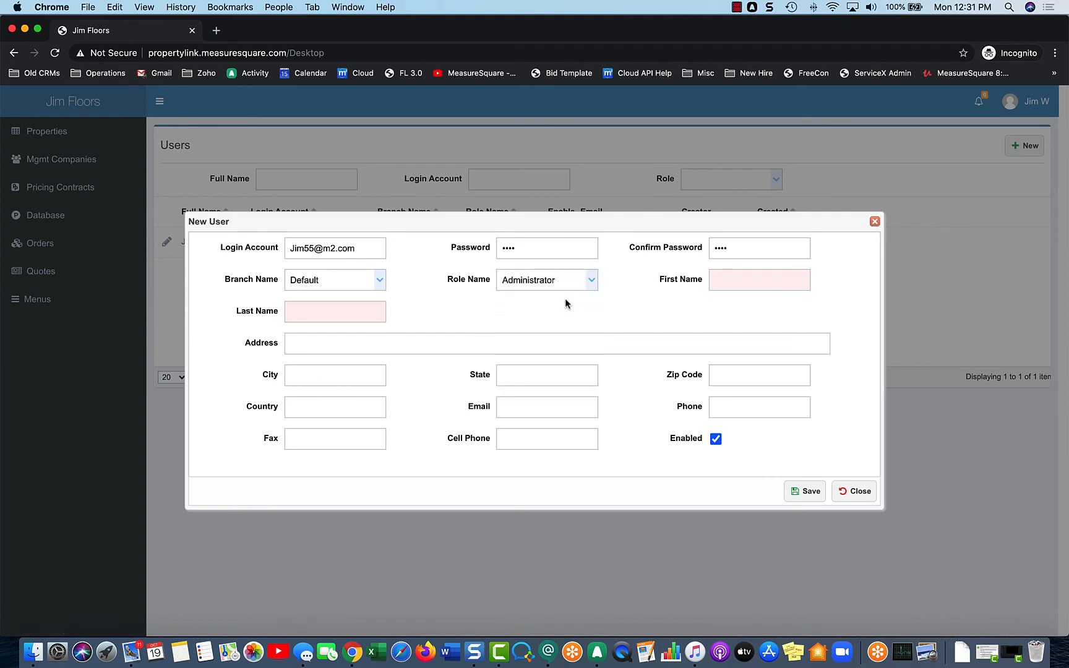
{"action": "left_click", "coordinate": [729, 284]}
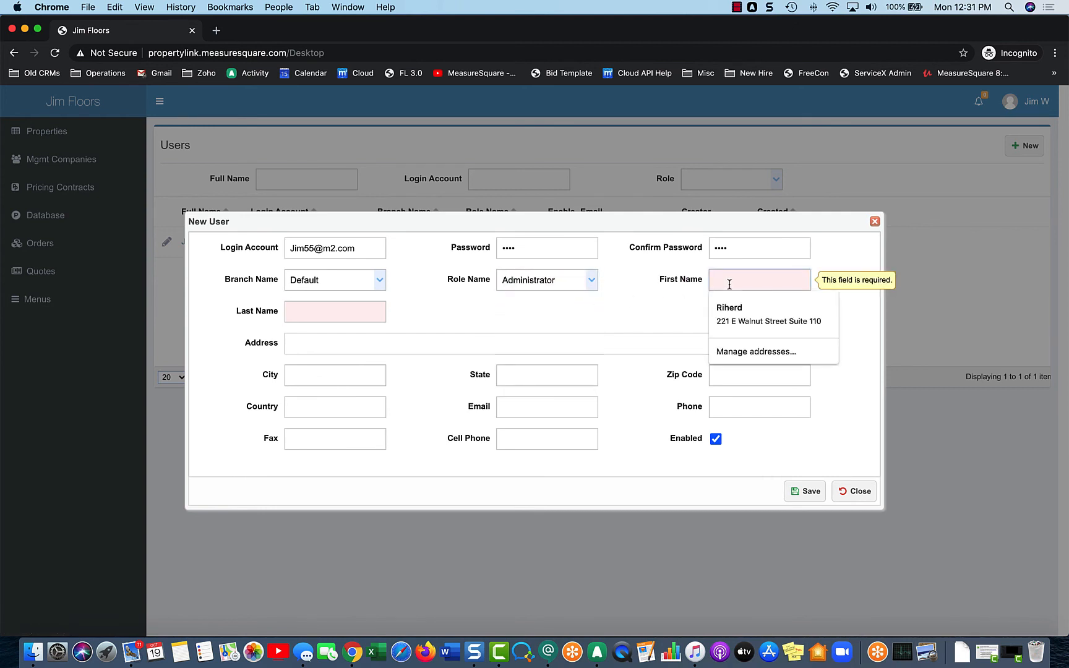
{"action": "key", "text": "Tab"}
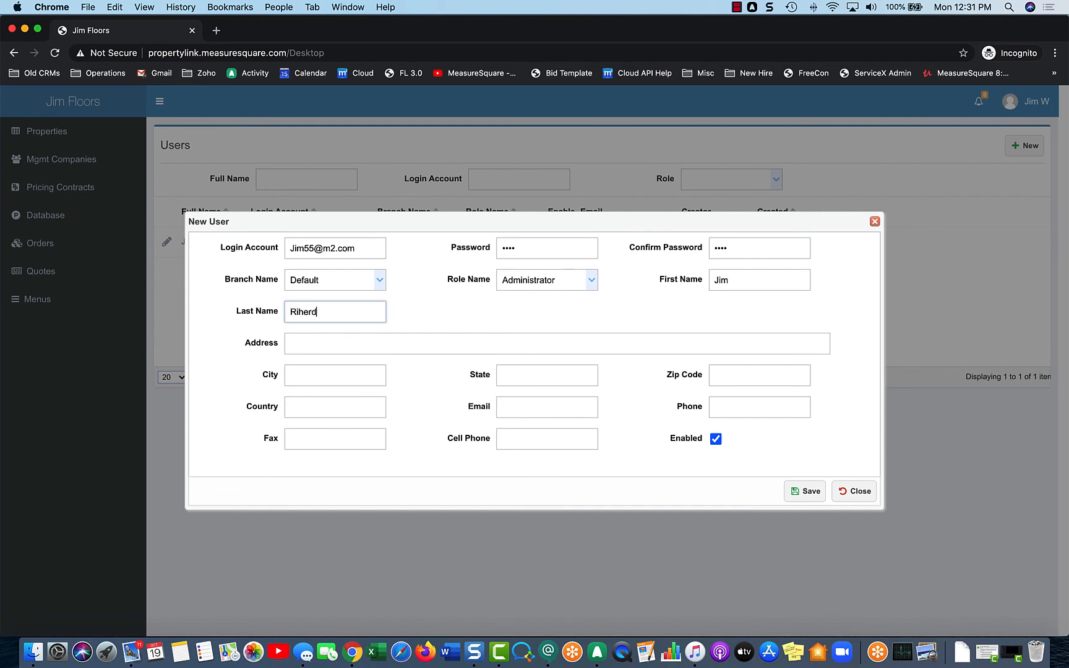
{"action": "type", "text": "T2"}
Save the new Administrator user so it shows enabled in the two-item Users list.
{"action": "left_click", "coordinate": [801, 493]}
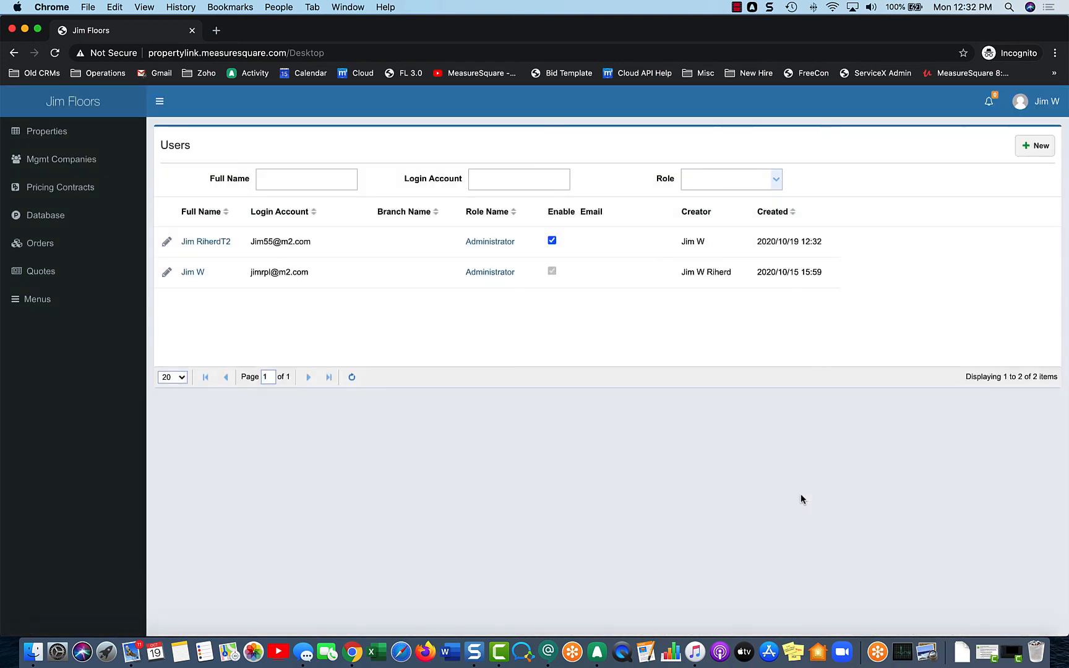